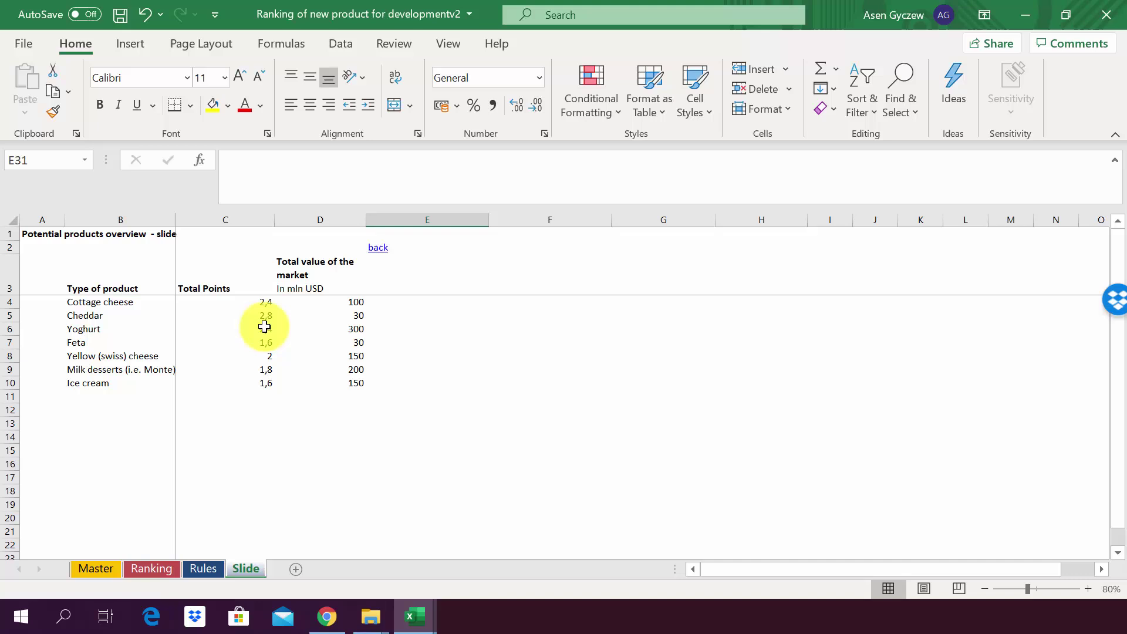
Review the Total Points and market value columns and the lookup formula in D8.
{"action": "left_click", "coordinate": [252, 219]}
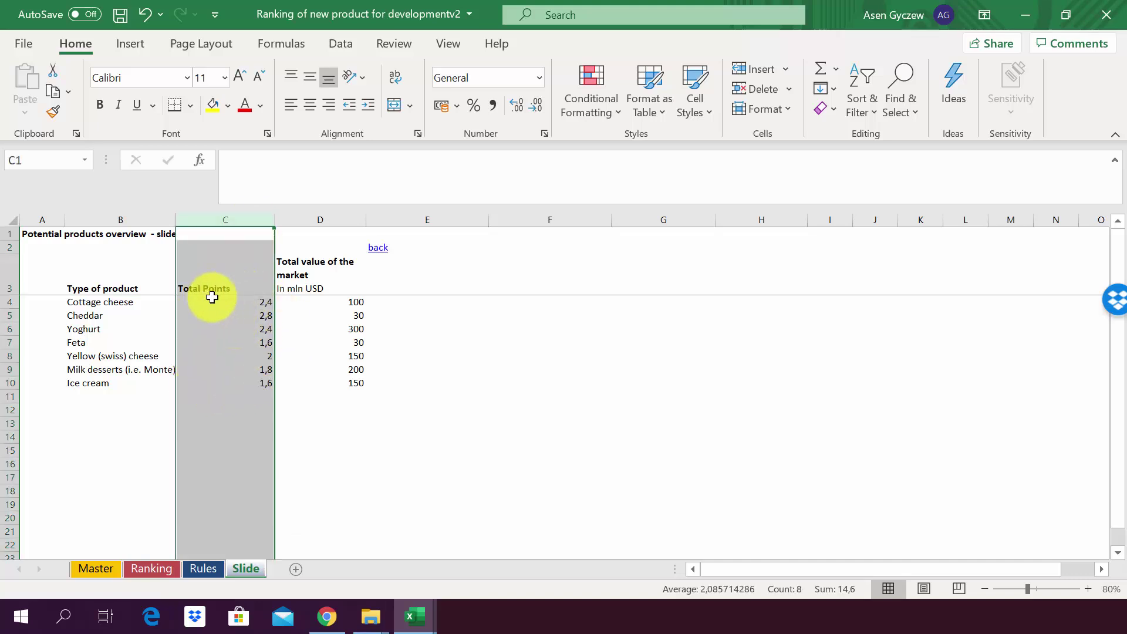
{"action": "left_click", "coordinate": [7, 302]}
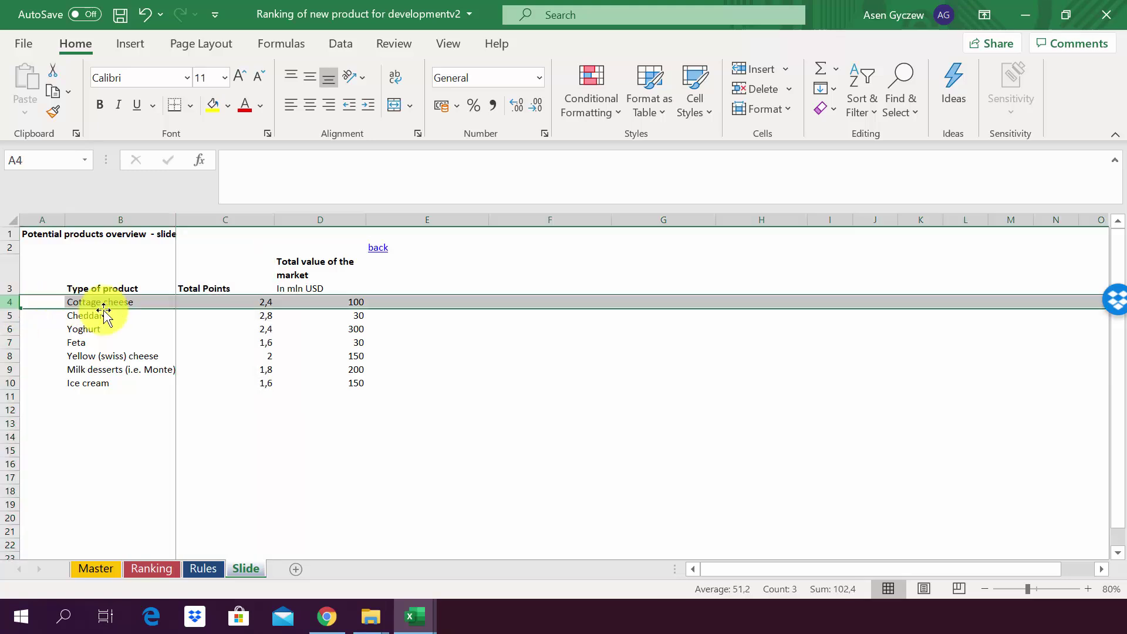
{"action": "left_click", "coordinate": [7, 315]}
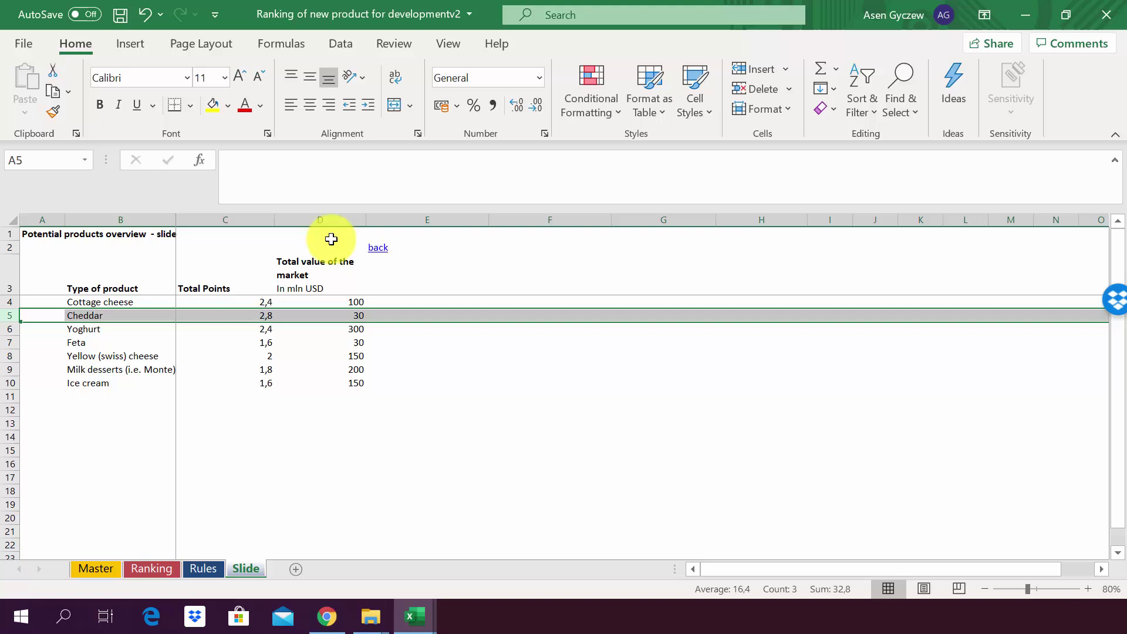
{"action": "left_click", "coordinate": [333, 219]}
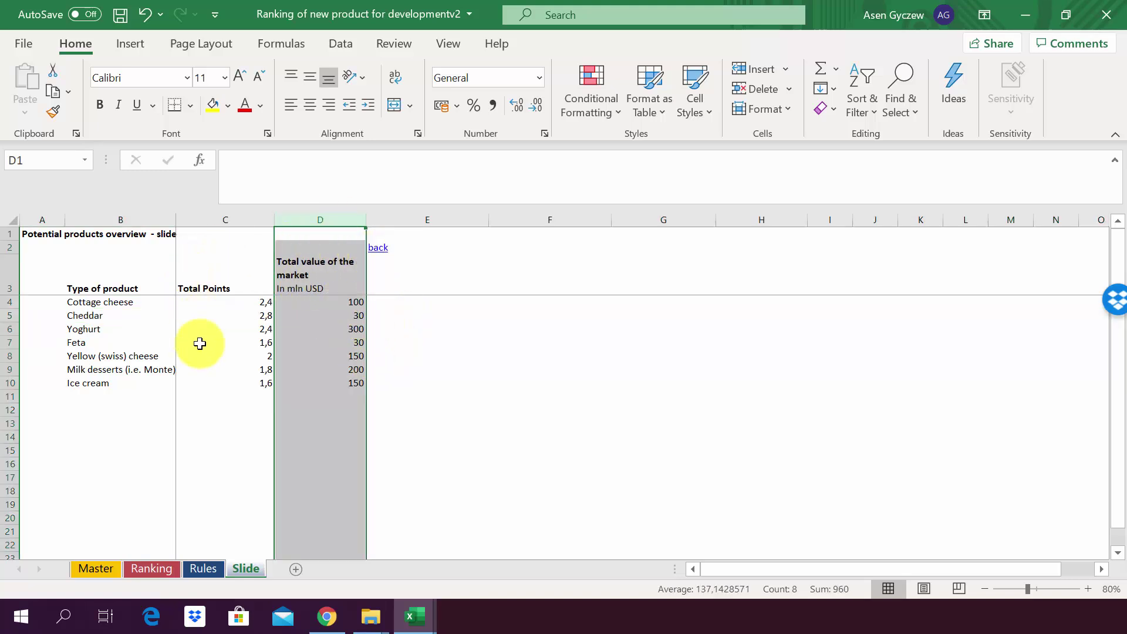
{"action": "left_click", "coordinate": [329, 355]}
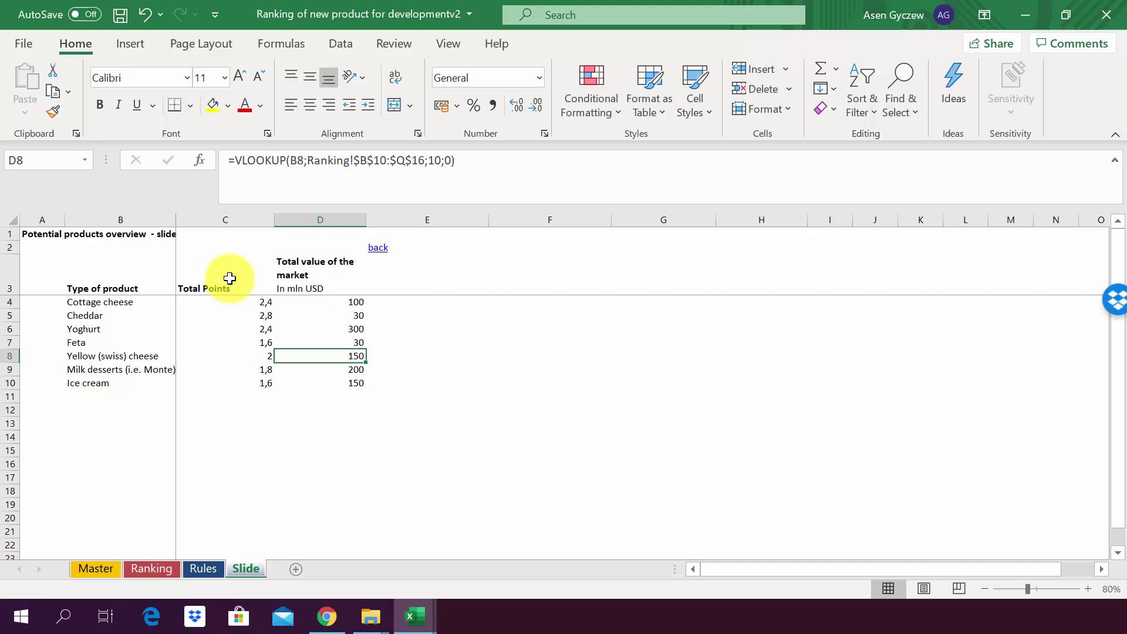
Insert a plain scatter chart of C3:D10 and move it down beside the table.
{"action": "left_click_drag", "start_coordinate": [229, 278], "coordinate": [347, 381]}
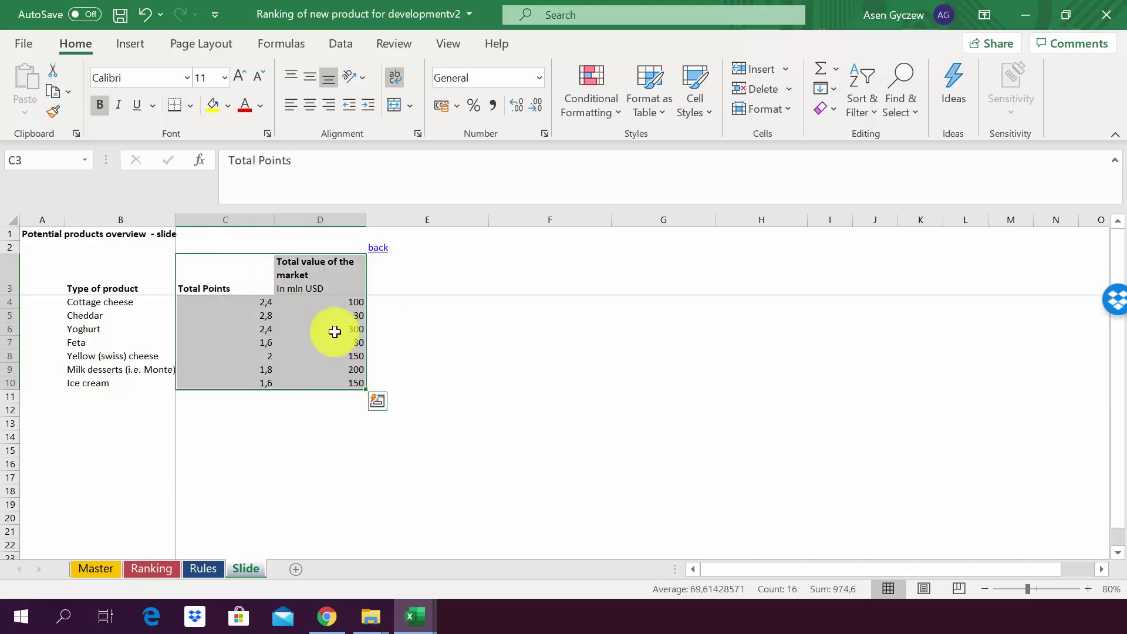
{"action": "left_click", "coordinate": [136, 49]}
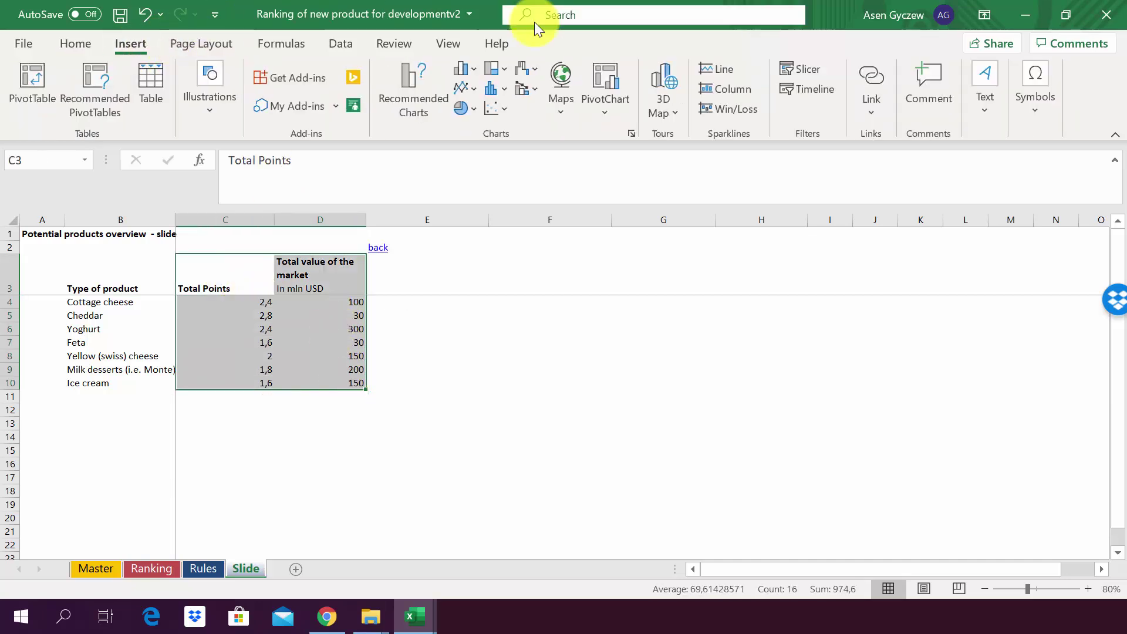
{"action": "left_click", "coordinate": [491, 109]}
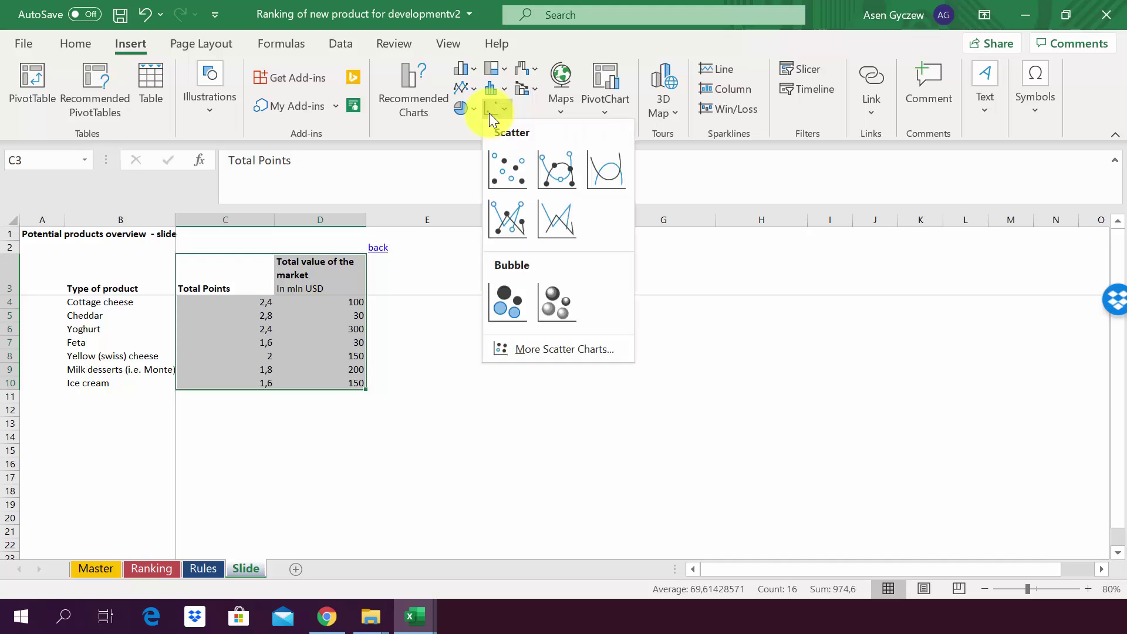
{"action": "left_click", "coordinate": [498, 170]}
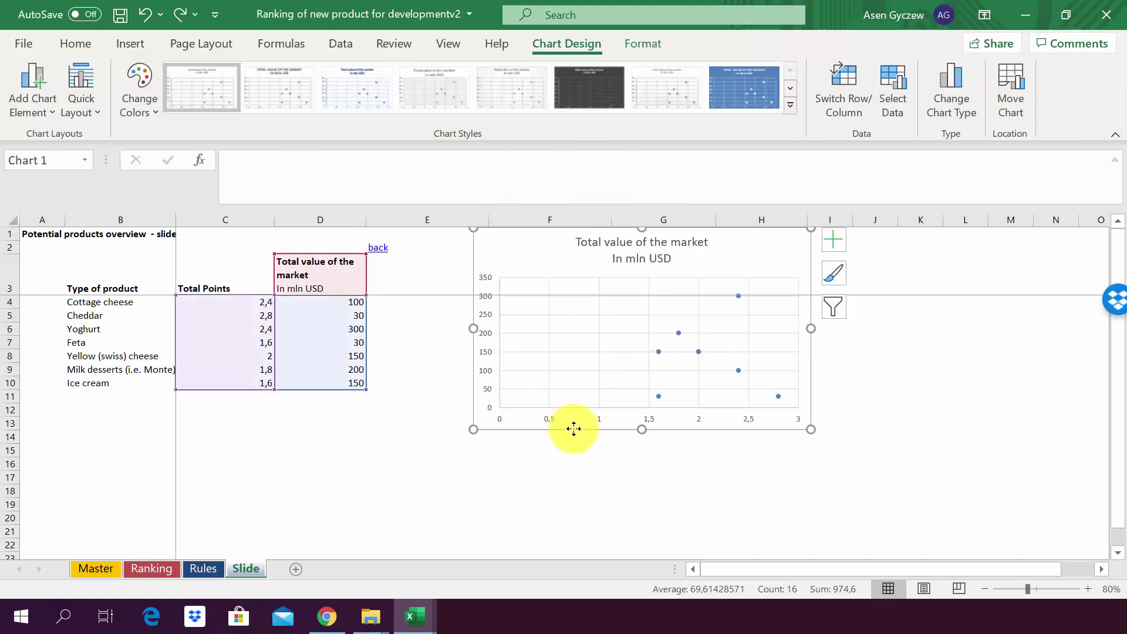
{"action": "left_click_drag", "start_coordinate": [574, 428], "coordinate": [549, 496]}
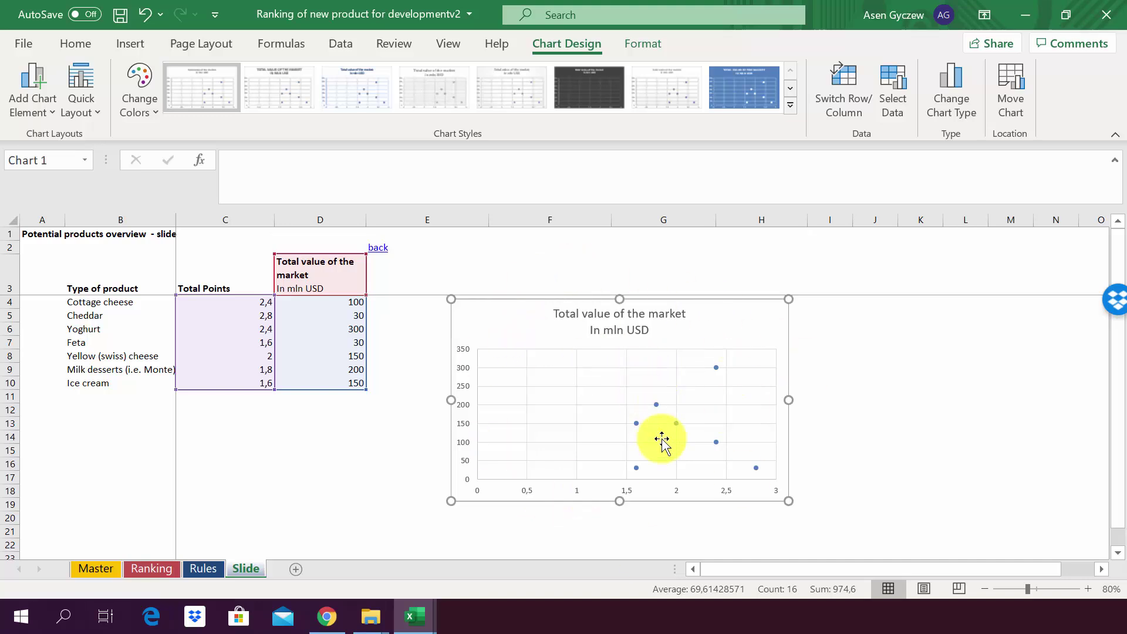
Delete the chart title, leaving the chart untitled.
{"action": "left_click", "coordinate": [648, 325]}
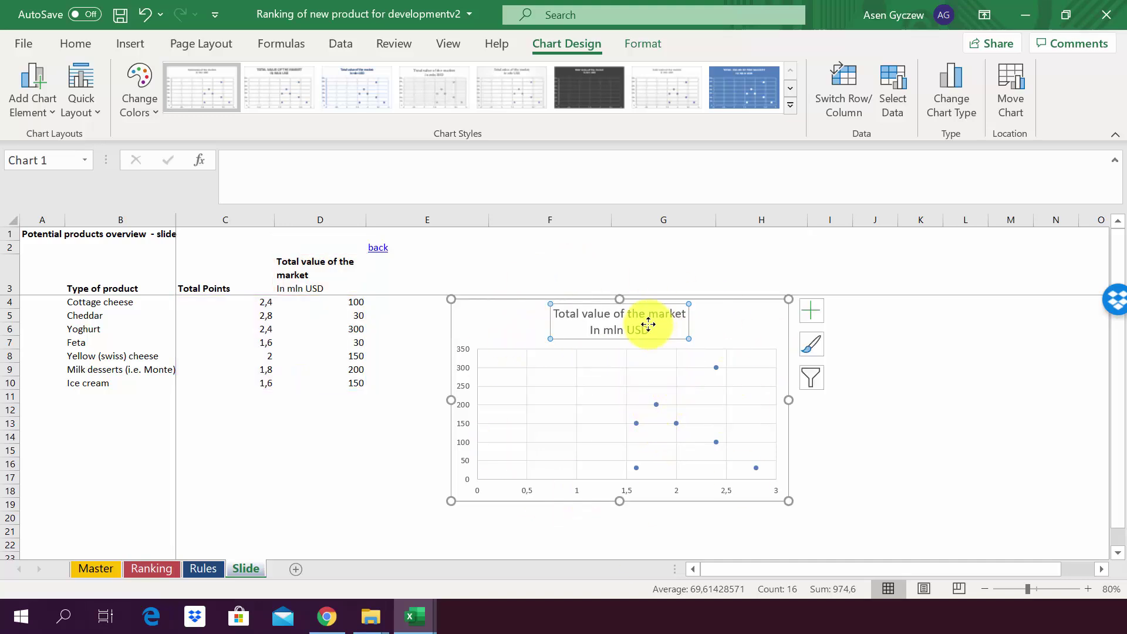
{"action": "key", "text": "Delete"}
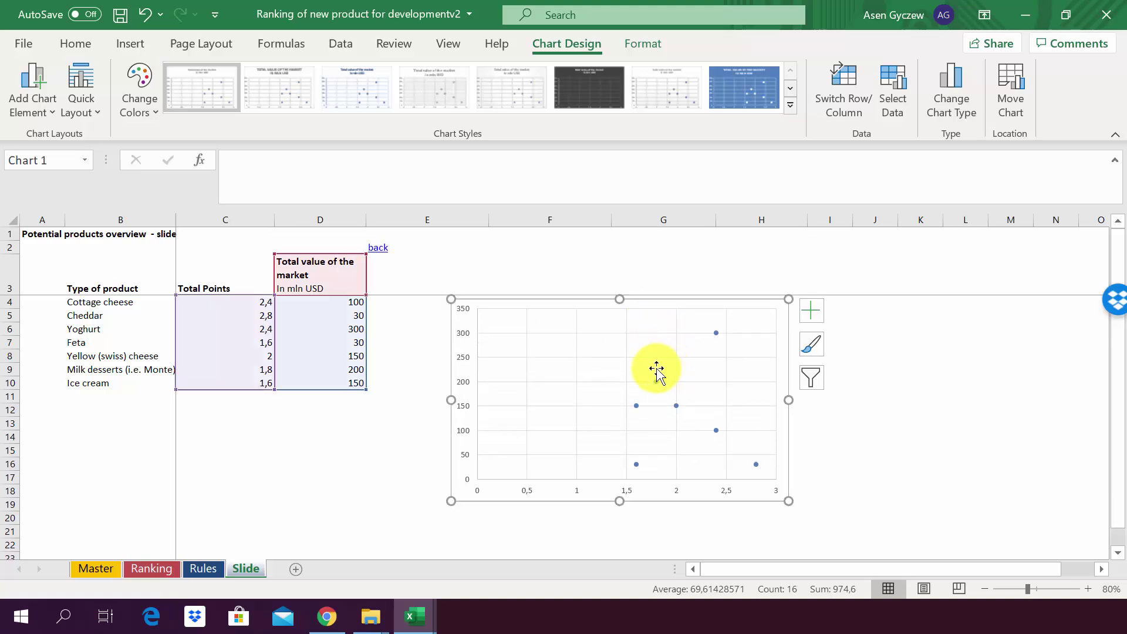
{"action": "left_click", "coordinate": [658, 381]}
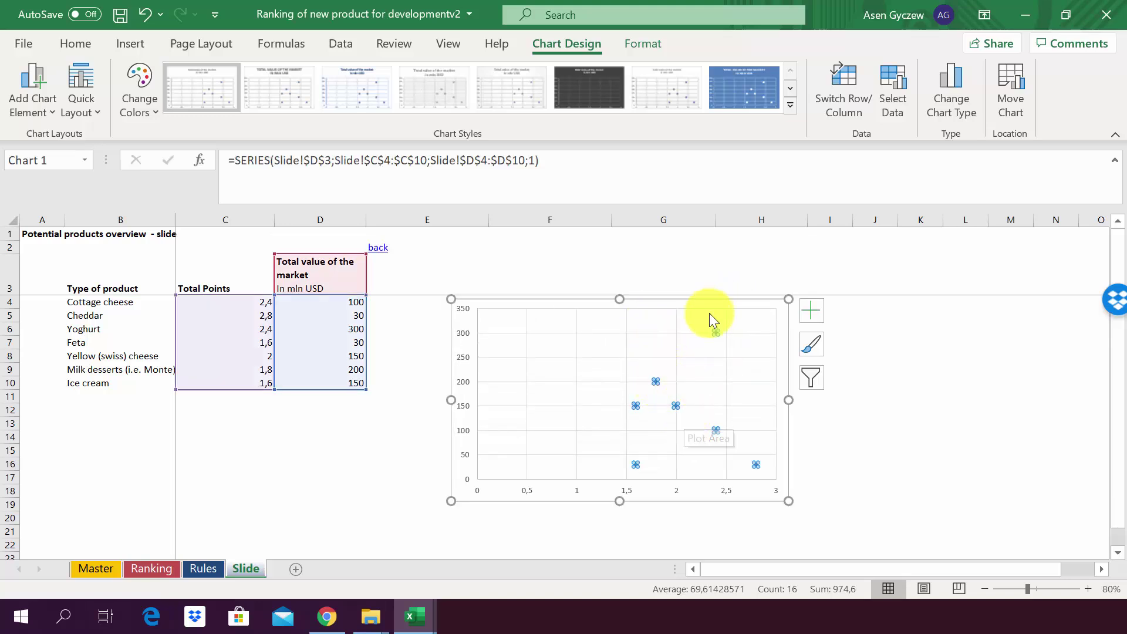
Add data labels to the scatter series so each point shows its market value (30–300).
{"action": "mouse_move", "coordinate": [656, 383]}
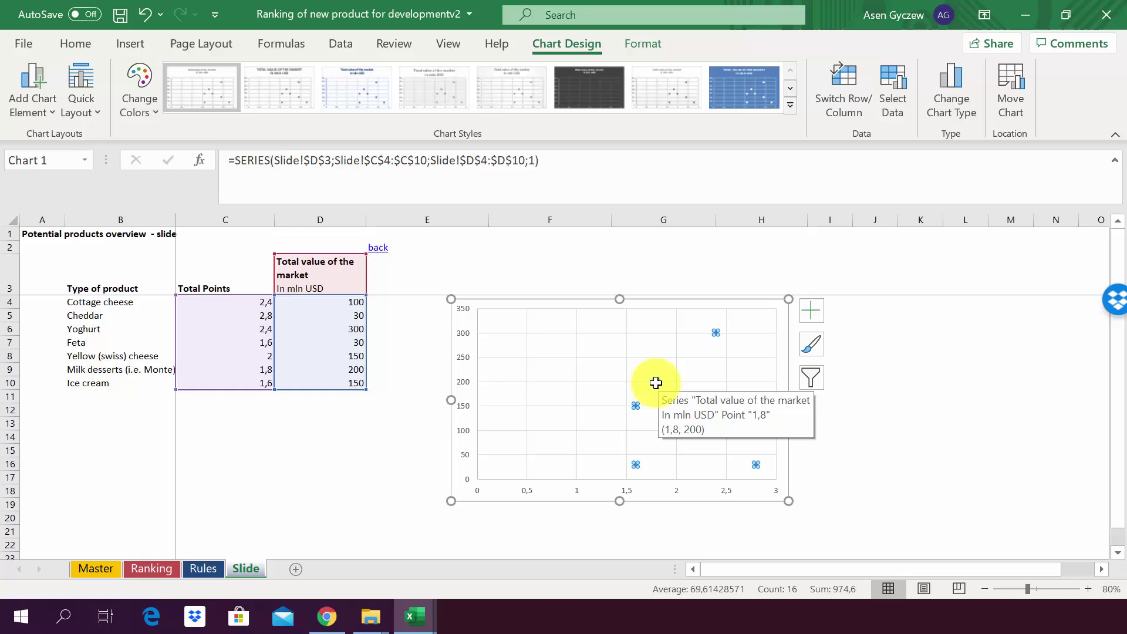
{"action": "right_click", "coordinate": [656, 383]}
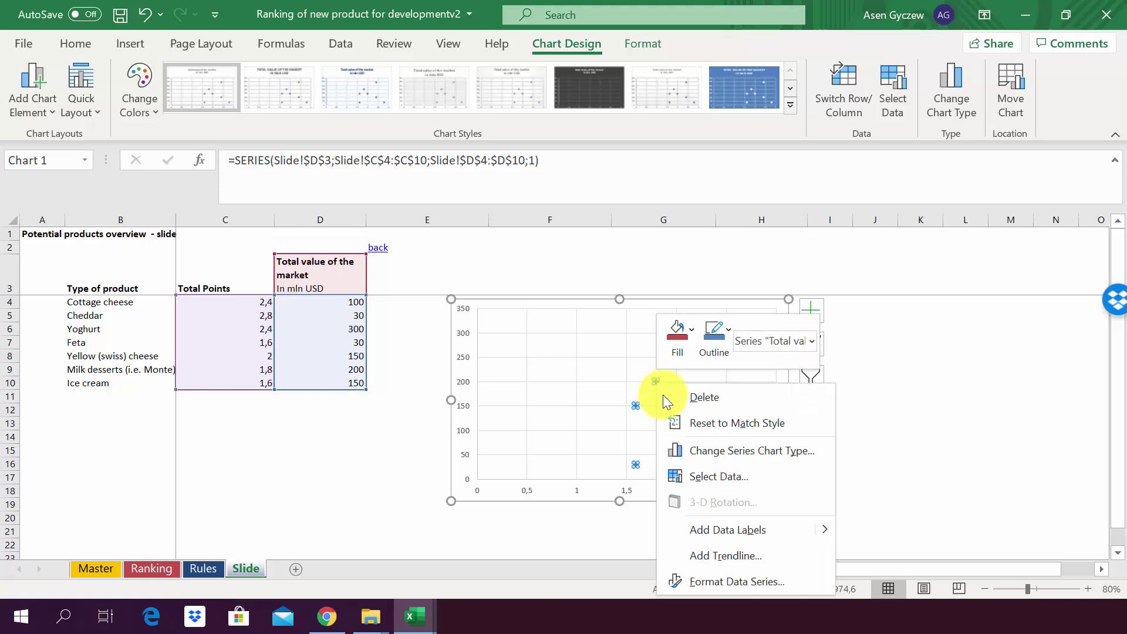
{"action": "left_click", "coordinate": [730, 537]}
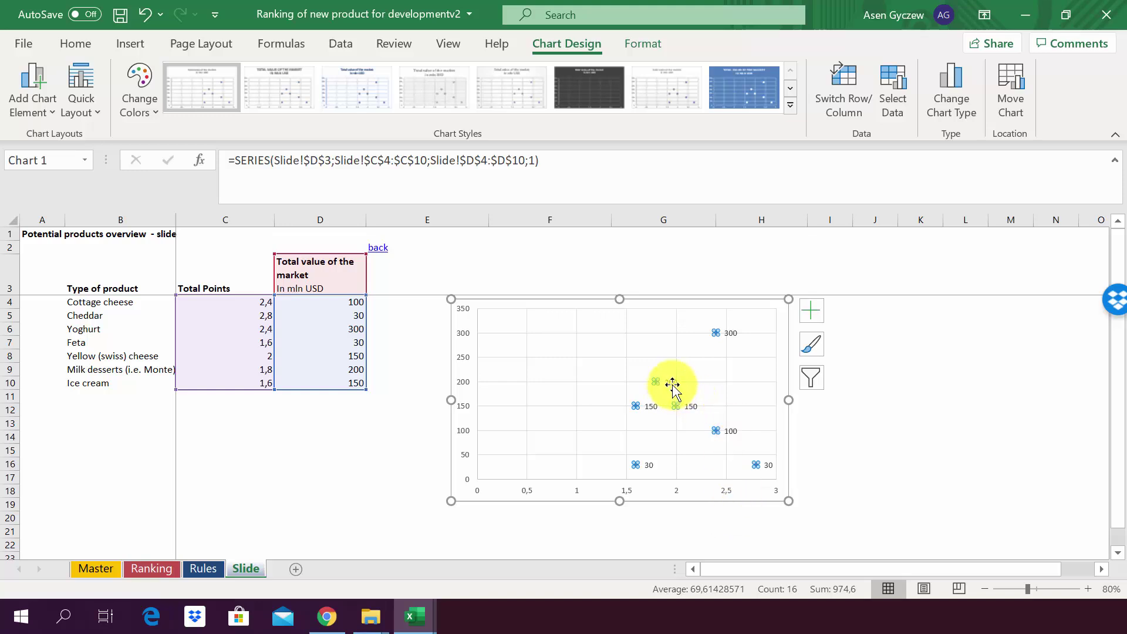
{"action": "left_click", "coordinate": [672, 384]}
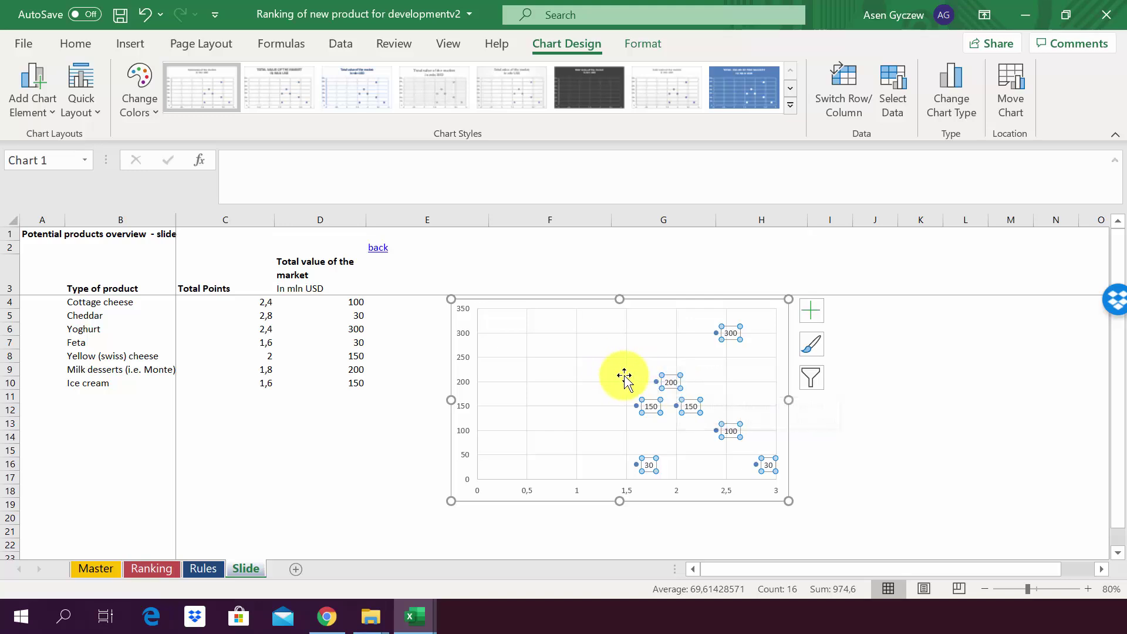
{"action": "left_click", "coordinate": [645, 339]}
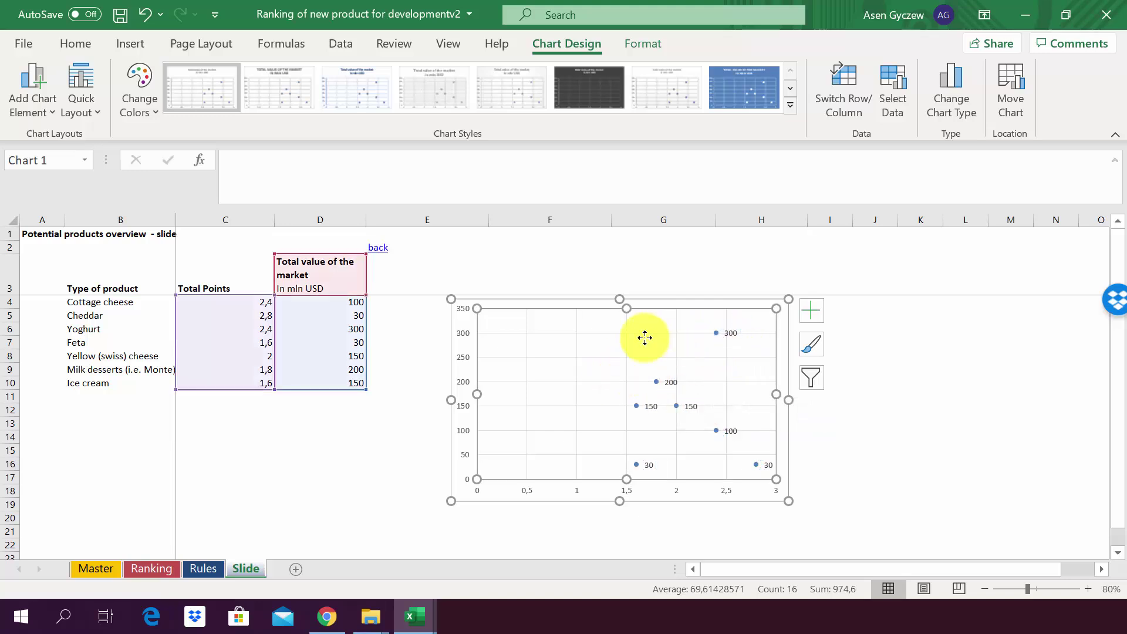
{"action": "left_click", "coordinate": [658, 382]}
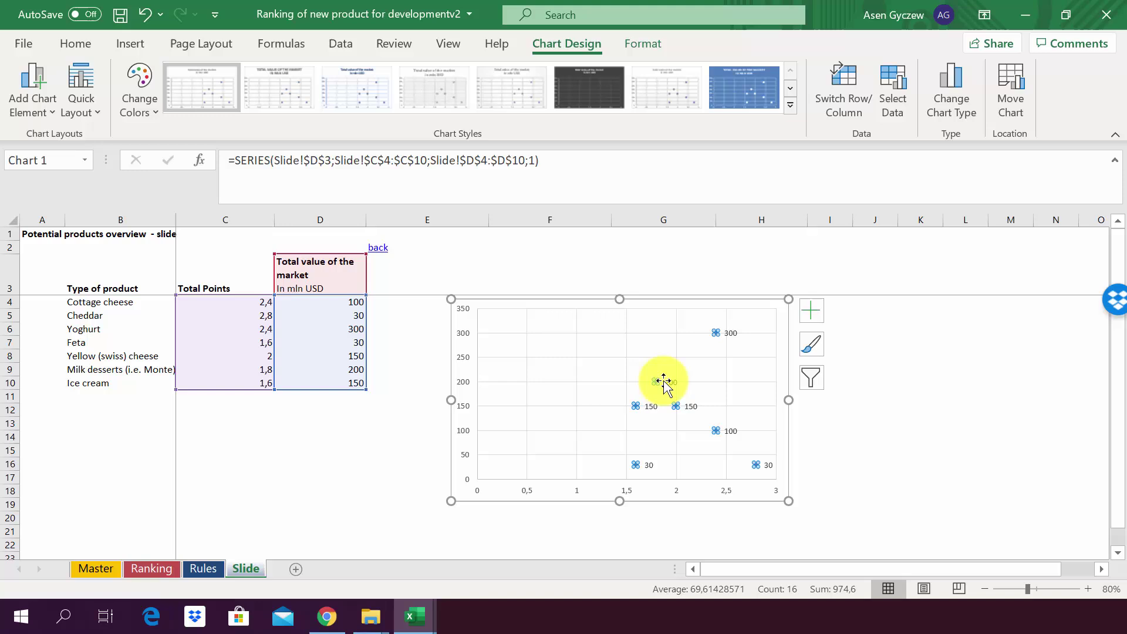
{"action": "left_click", "coordinate": [670, 383]}
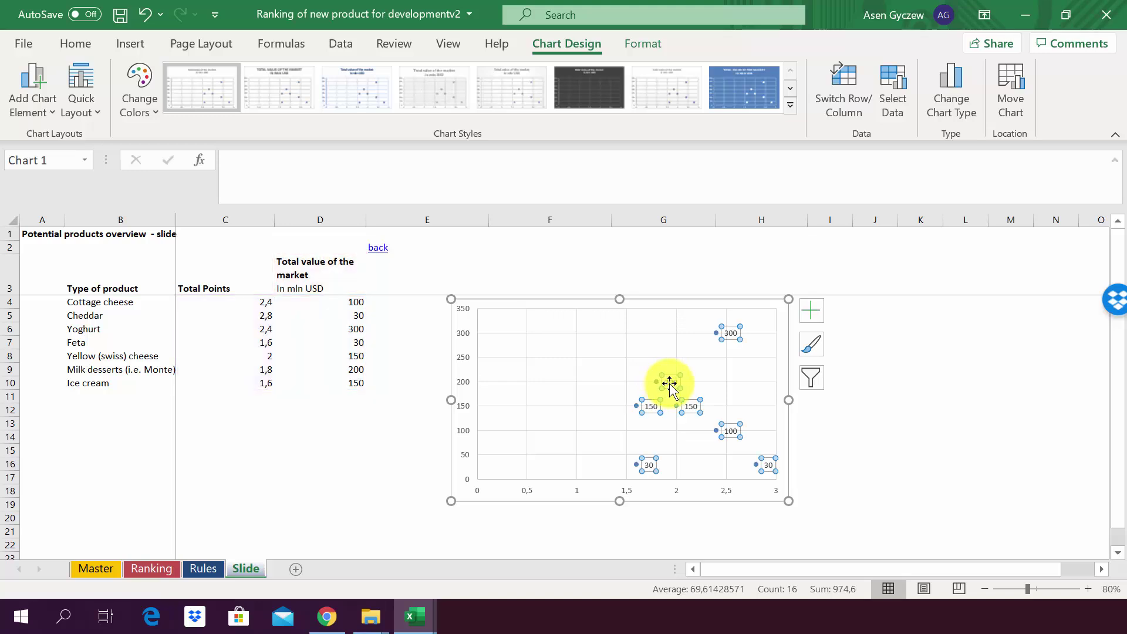
Turn on Value From Cells for the data labels using product names in B4:B10.
{"action": "right_click", "coordinate": [670, 385]}
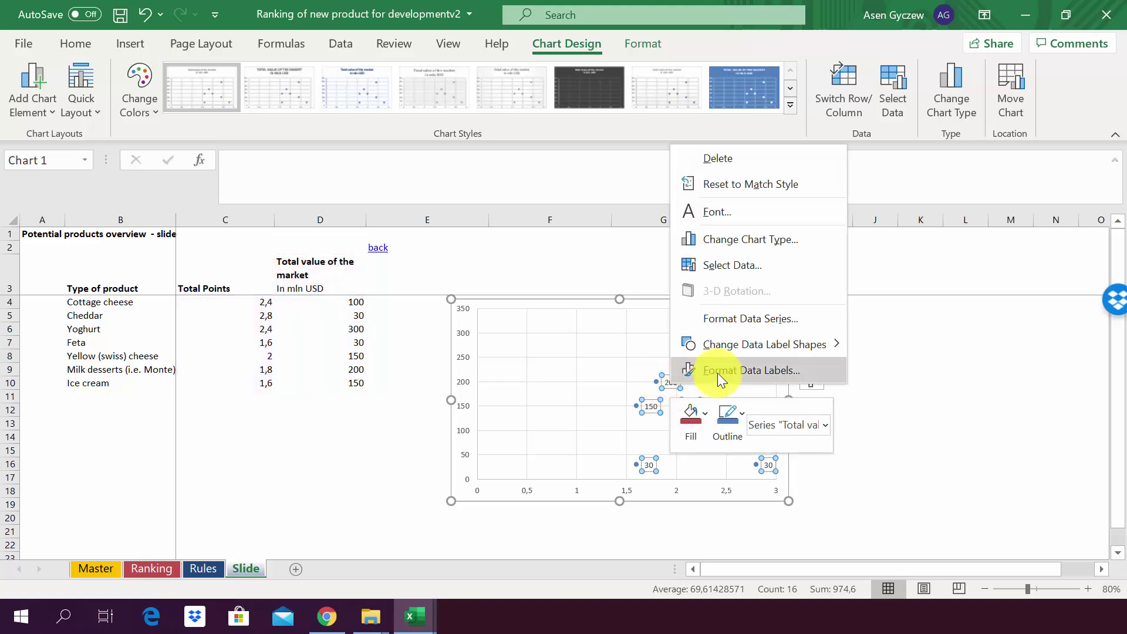
{"action": "left_click", "coordinate": [772, 371]}
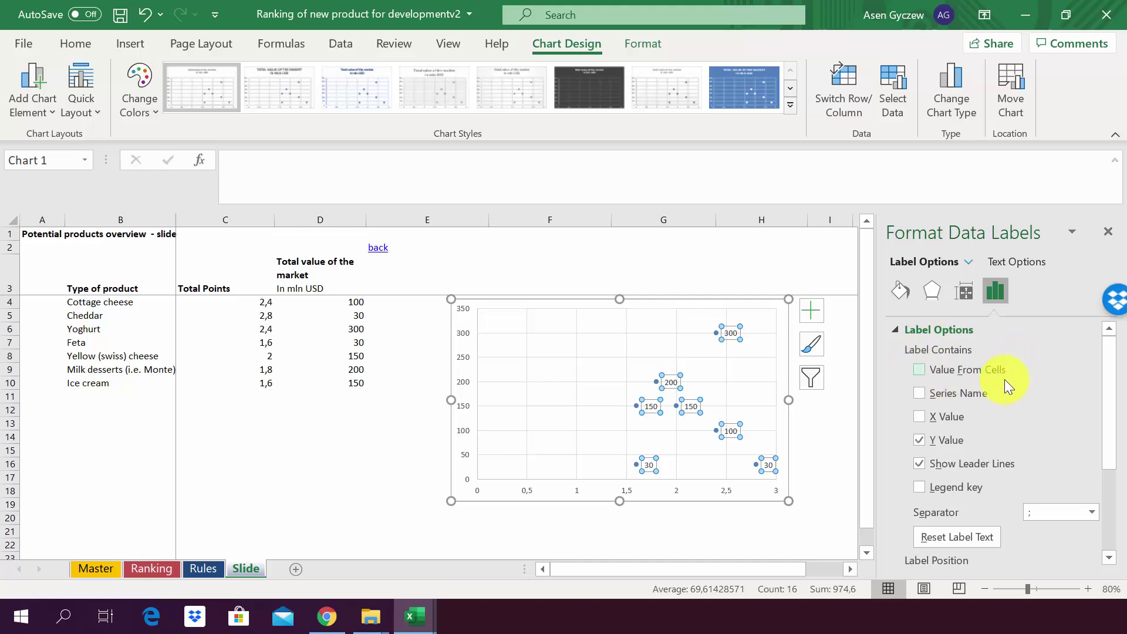
{"action": "left_click", "coordinate": [991, 372]}
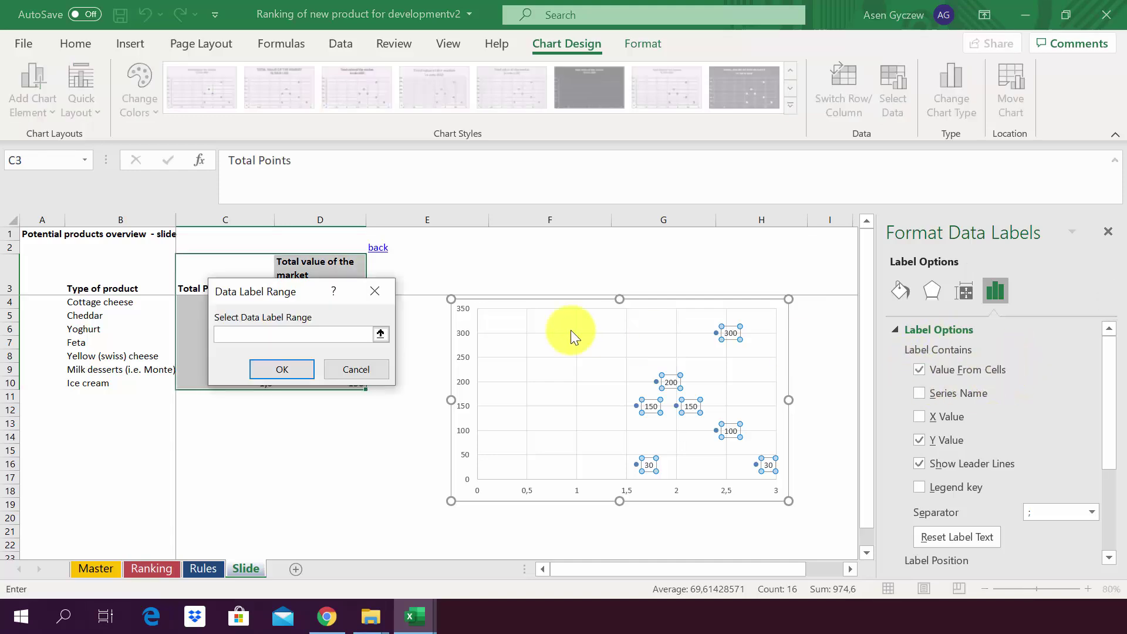
{"action": "left_click", "coordinate": [385, 333]}
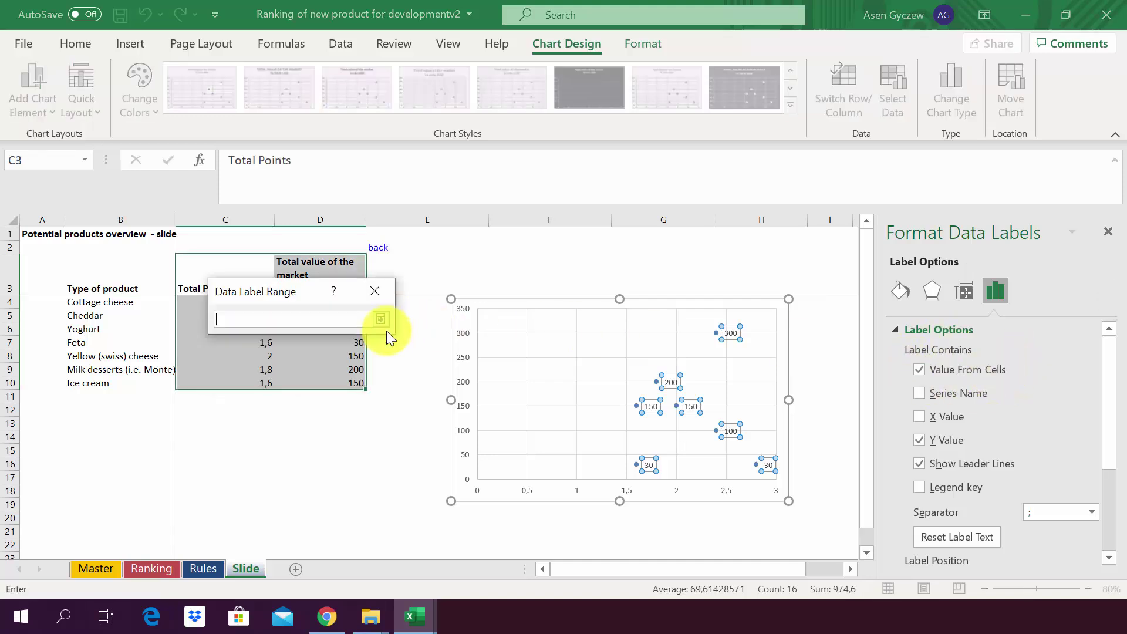
{"action": "left_click", "coordinate": [121, 304]}
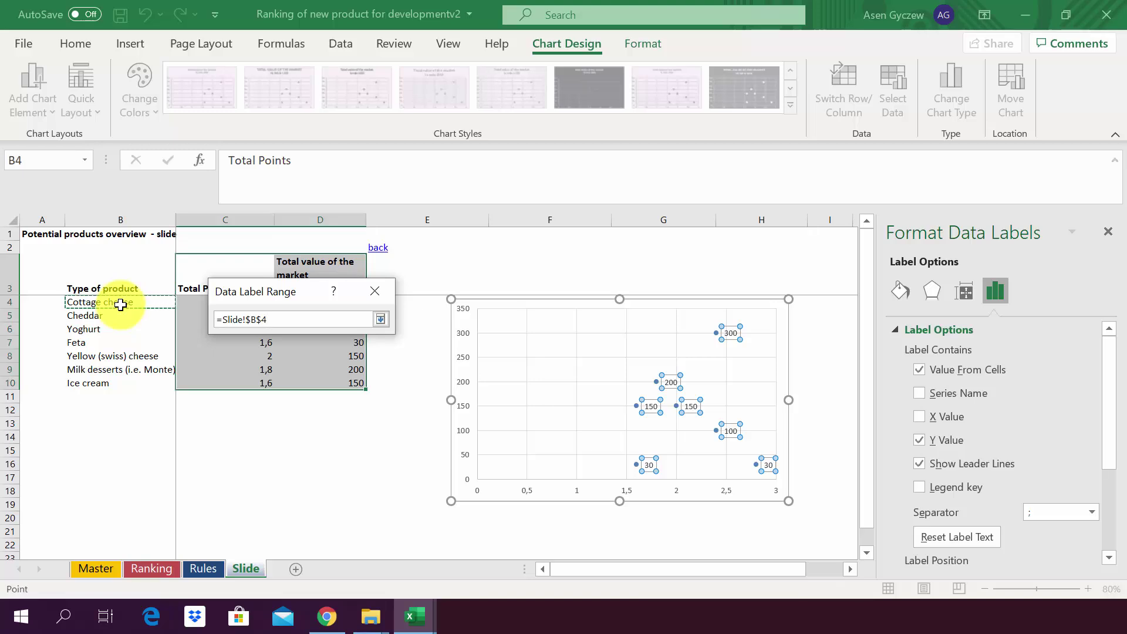
{"action": "left_click_drag", "start_coordinate": [120, 304], "coordinate": [120, 387]}
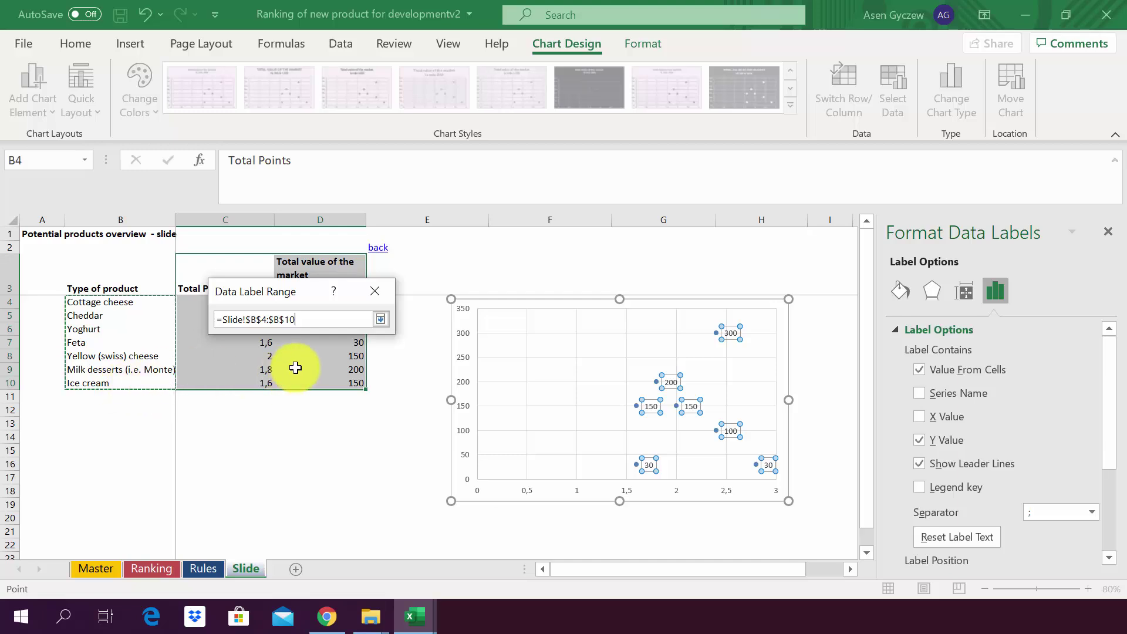
{"action": "left_click", "coordinate": [381, 319]}
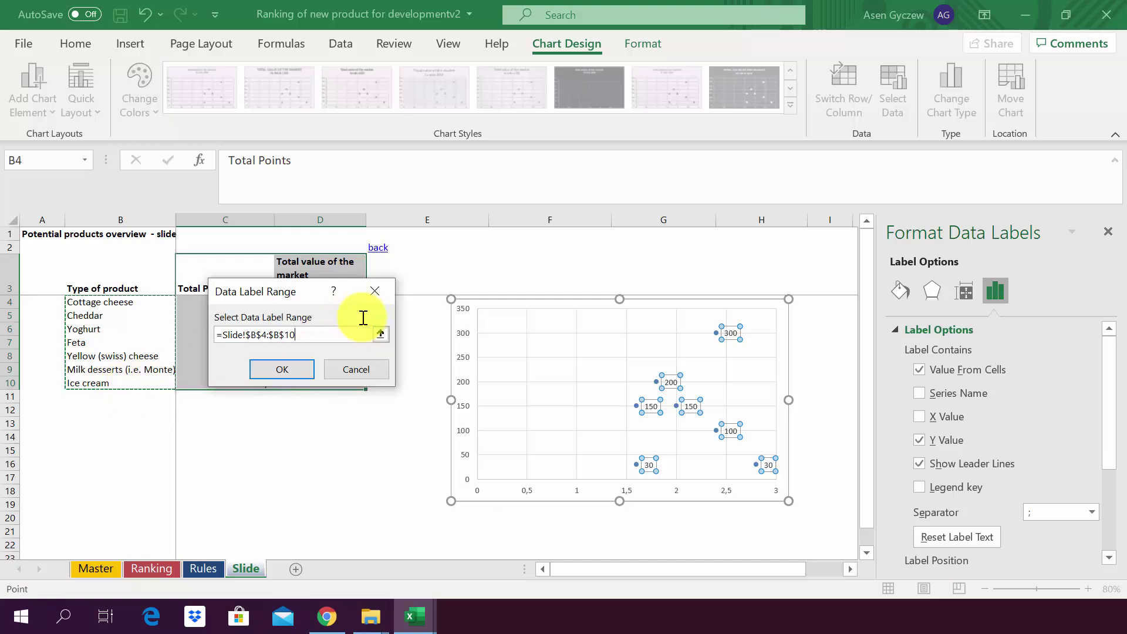
{"action": "left_click", "coordinate": [293, 368]}
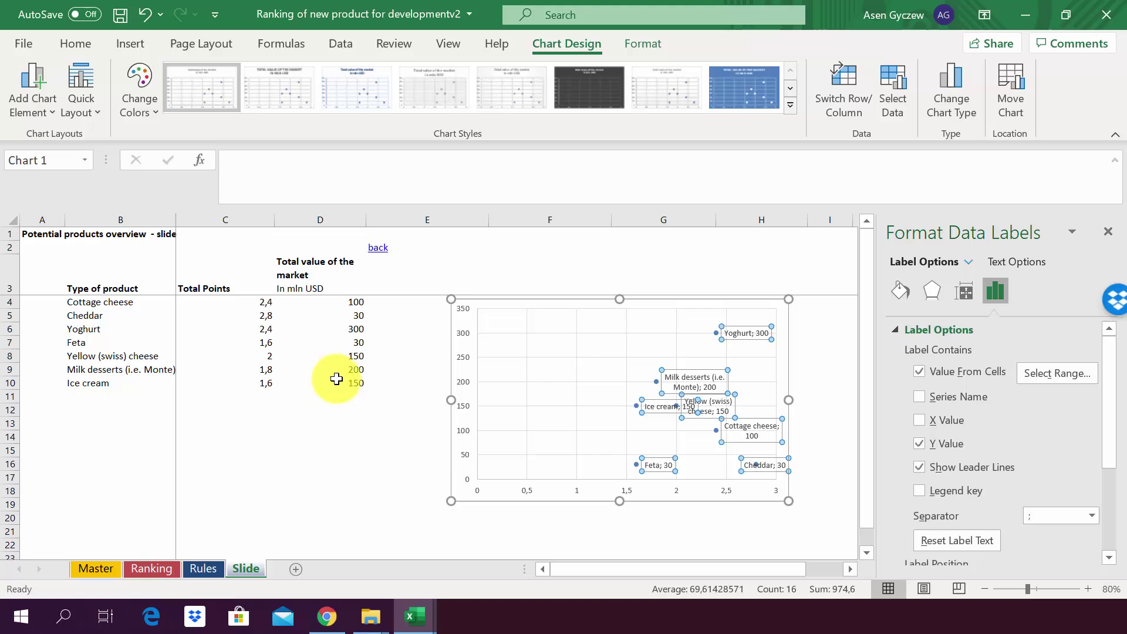
Leave X Value and Y Value unchecked so labels show only names like Yoghurt and Feta.
{"action": "left_click", "coordinate": [918, 445]}
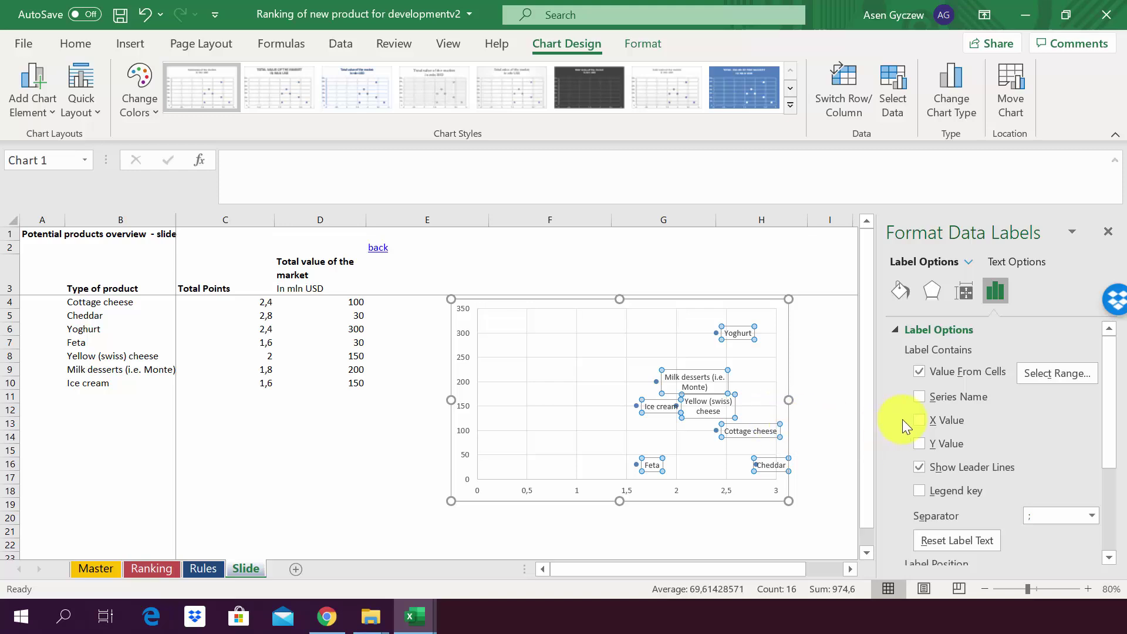
{"action": "left_click", "coordinate": [919, 444]}
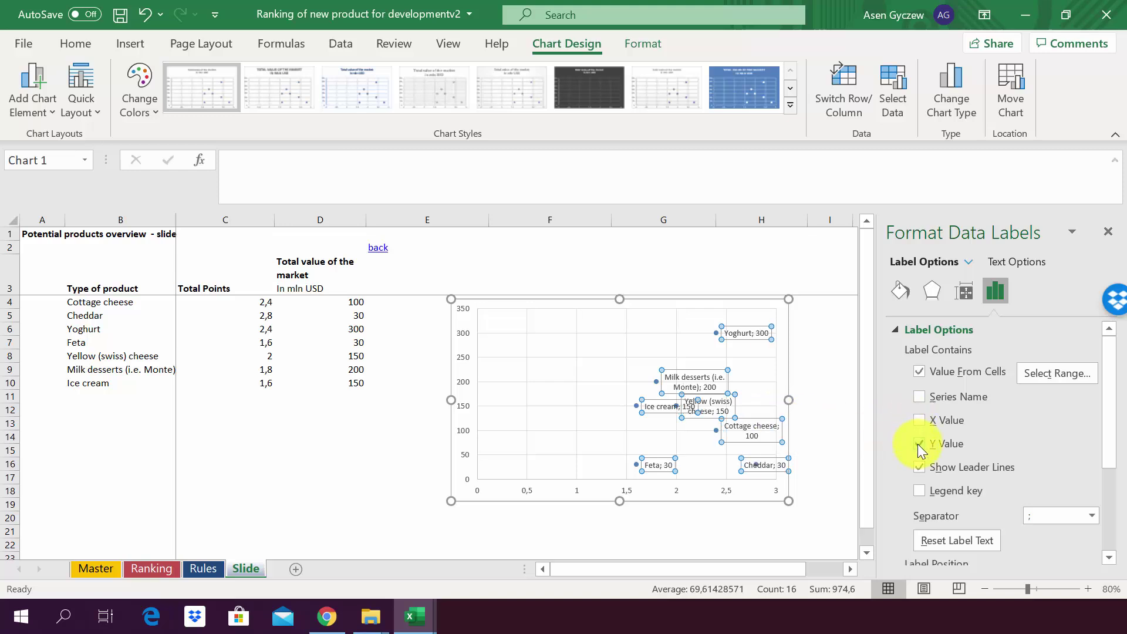
{"action": "left_click", "coordinate": [919, 444]}
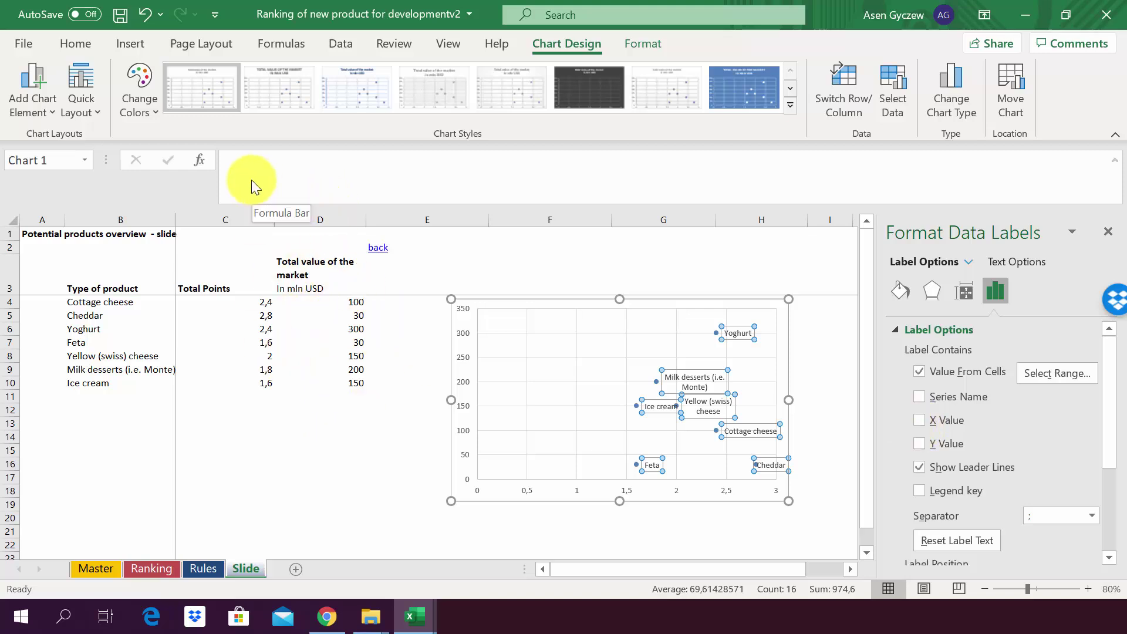
{"action": "left_click", "coordinate": [919, 420]}
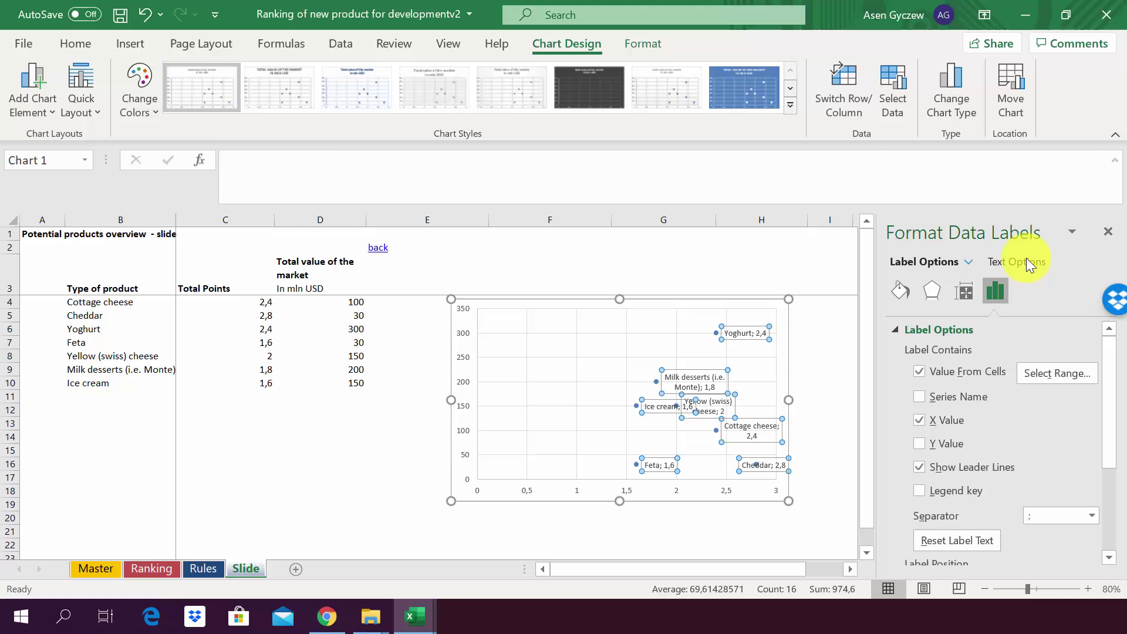
{"action": "left_click", "coordinate": [919, 421]}
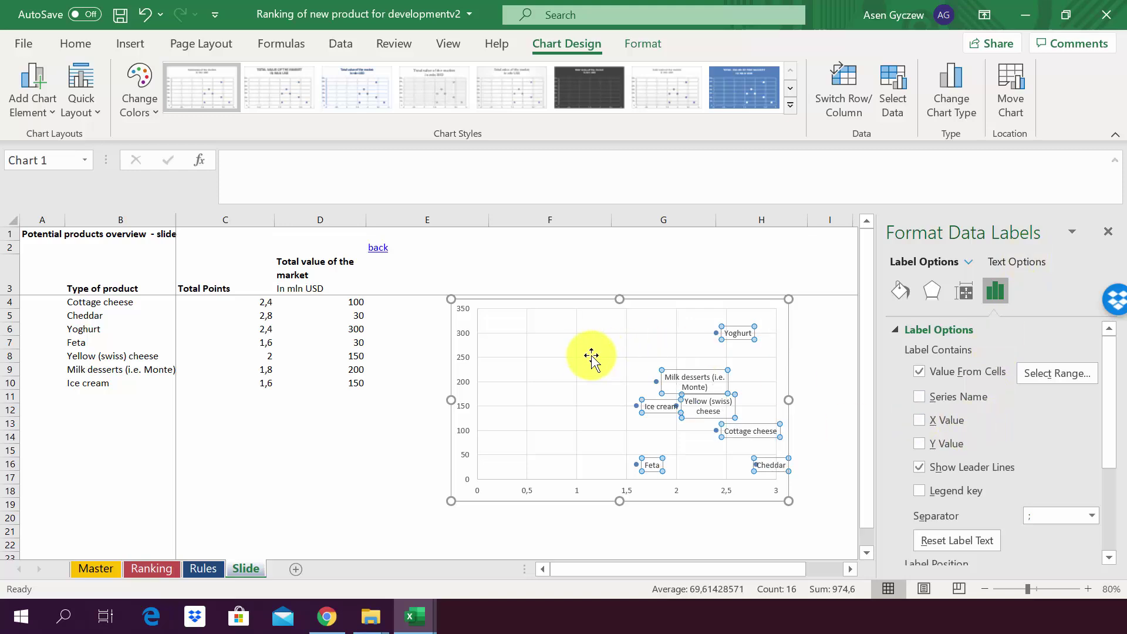
{"action": "left_click", "coordinate": [574, 367]}
{"action": "left_click", "coordinate": [400, 398]}
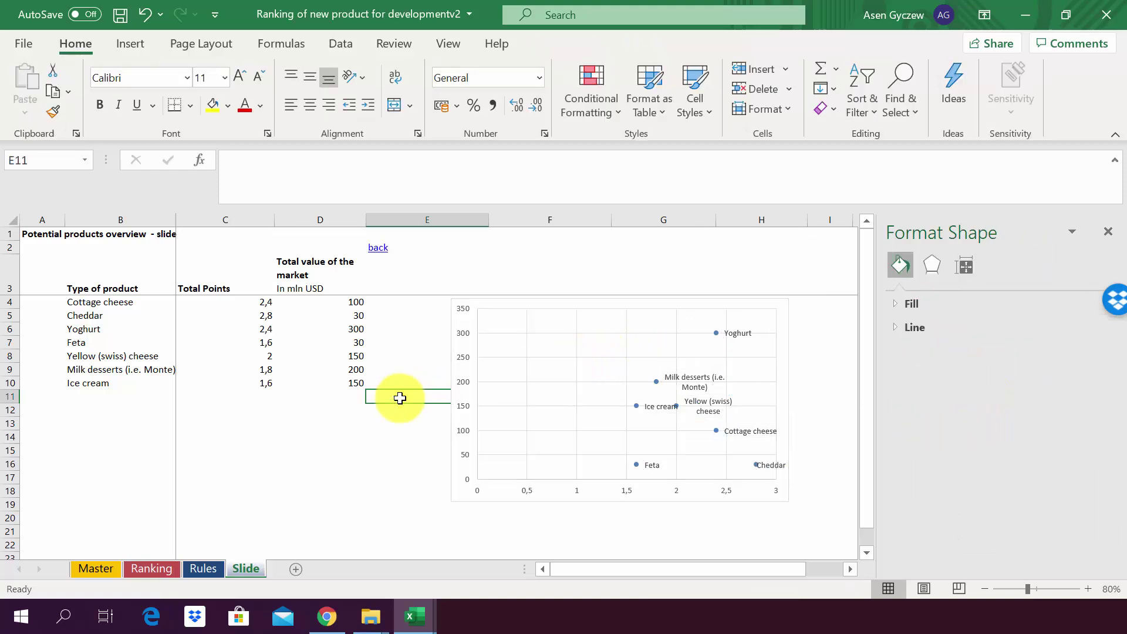
Delete the horizontal and vertical major gridlines from the scatter chart.
{"action": "left_click", "coordinate": [551, 415]}
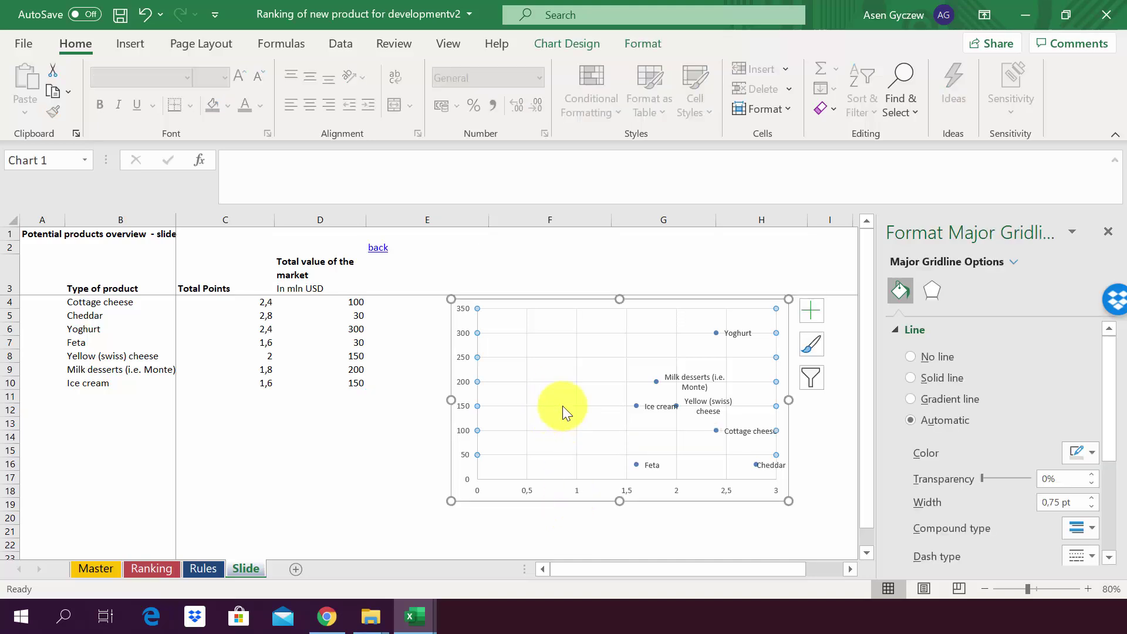
{"action": "left_click", "coordinate": [563, 407]}
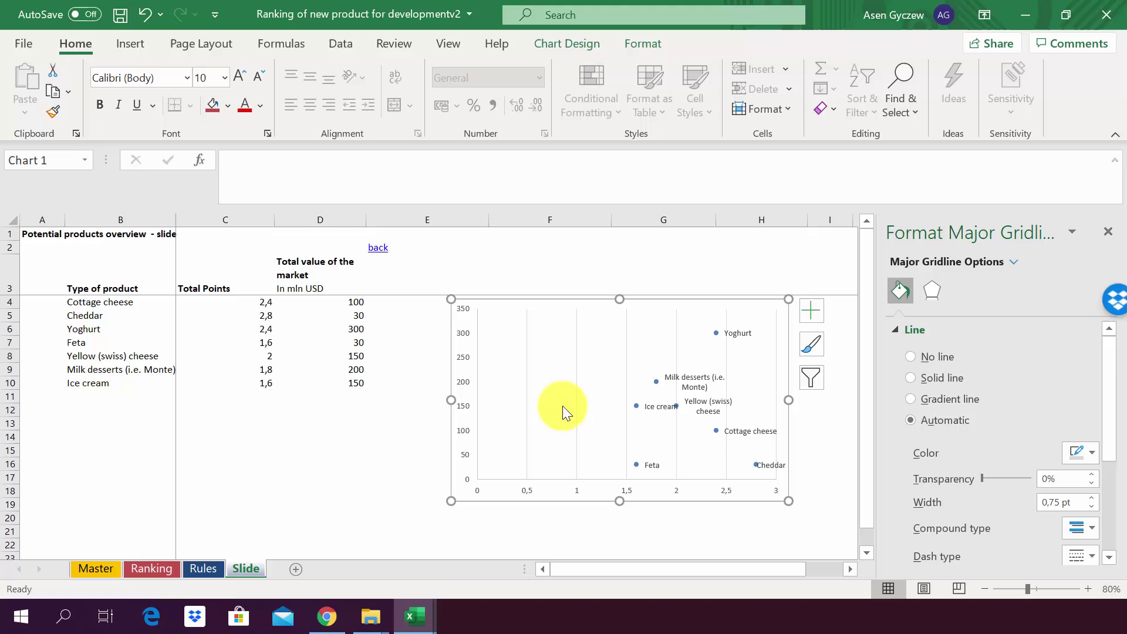
{"action": "left_click", "coordinate": [577, 404]}
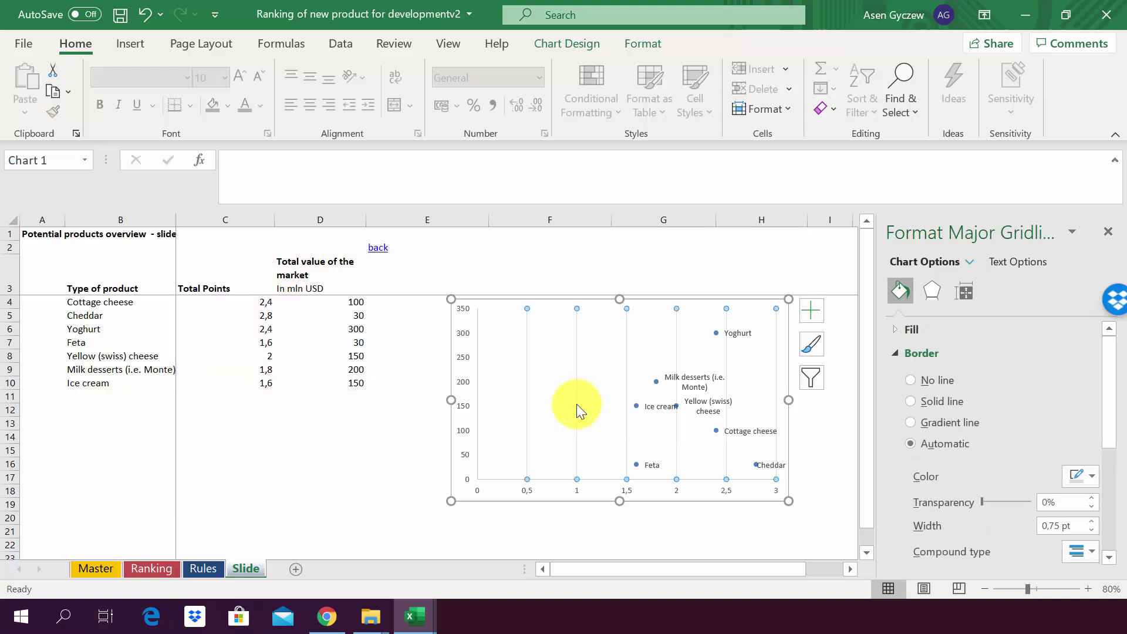
{"action": "key", "text": "Delete"}
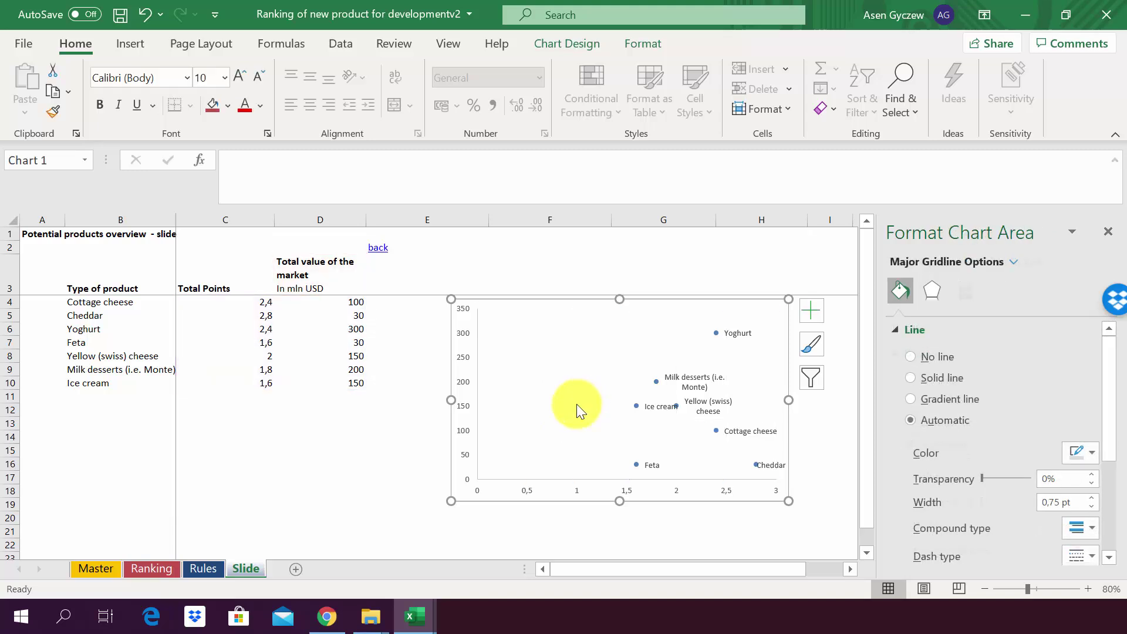
{"action": "left_click", "coordinate": [385, 463]}
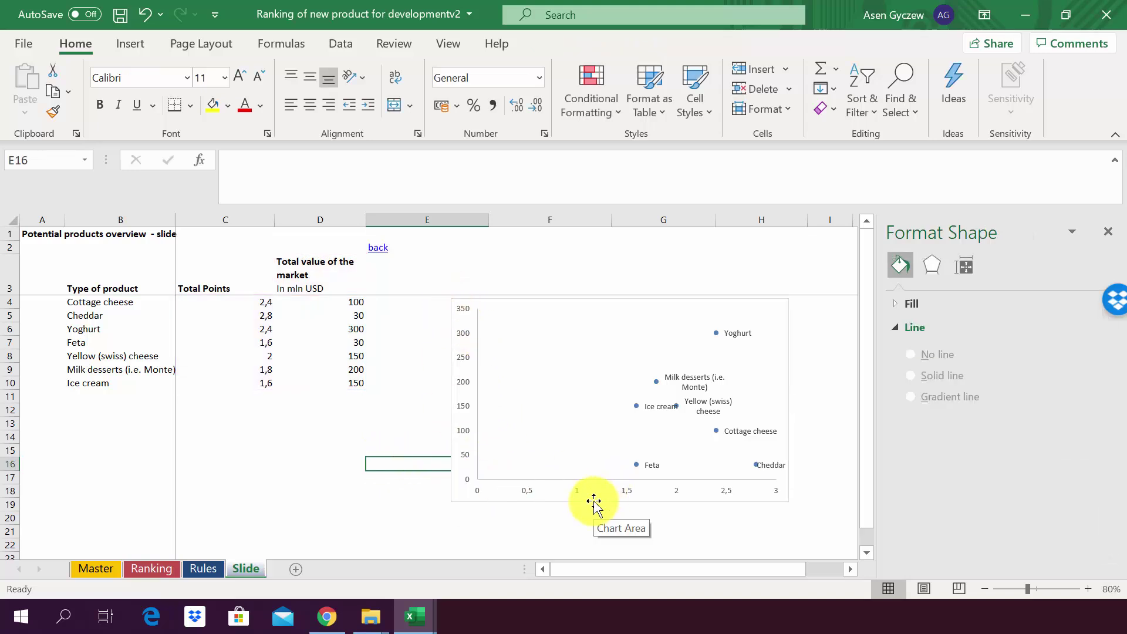
Set the chart's outline to No Outline.
{"action": "left_click", "coordinate": [595, 504]}
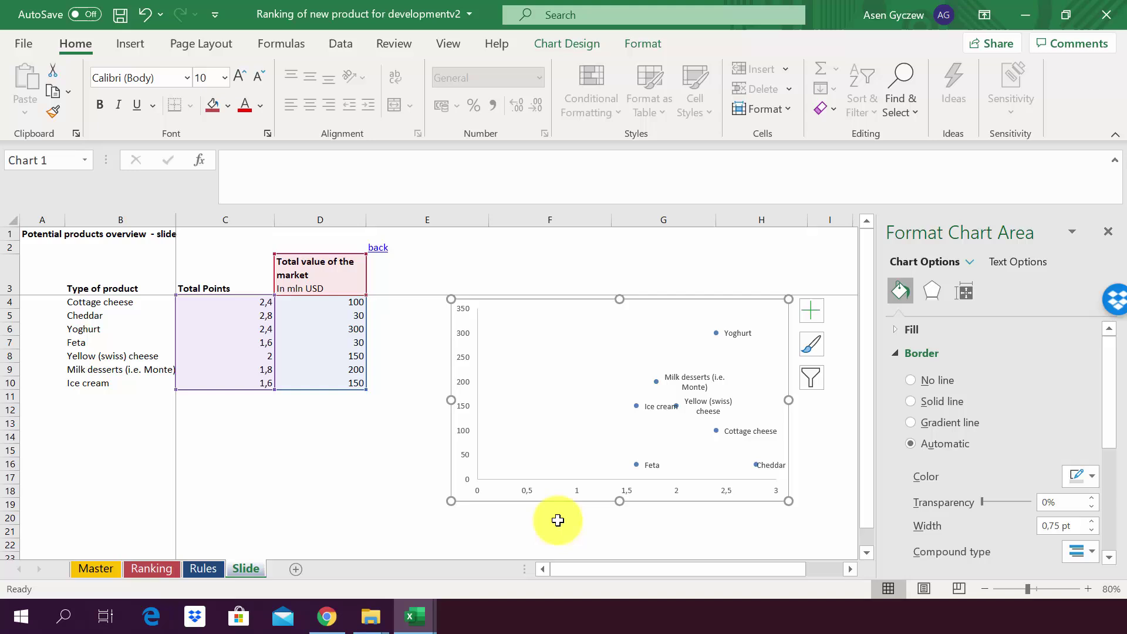
{"action": "right_click", "coordinate": [573, 501]}
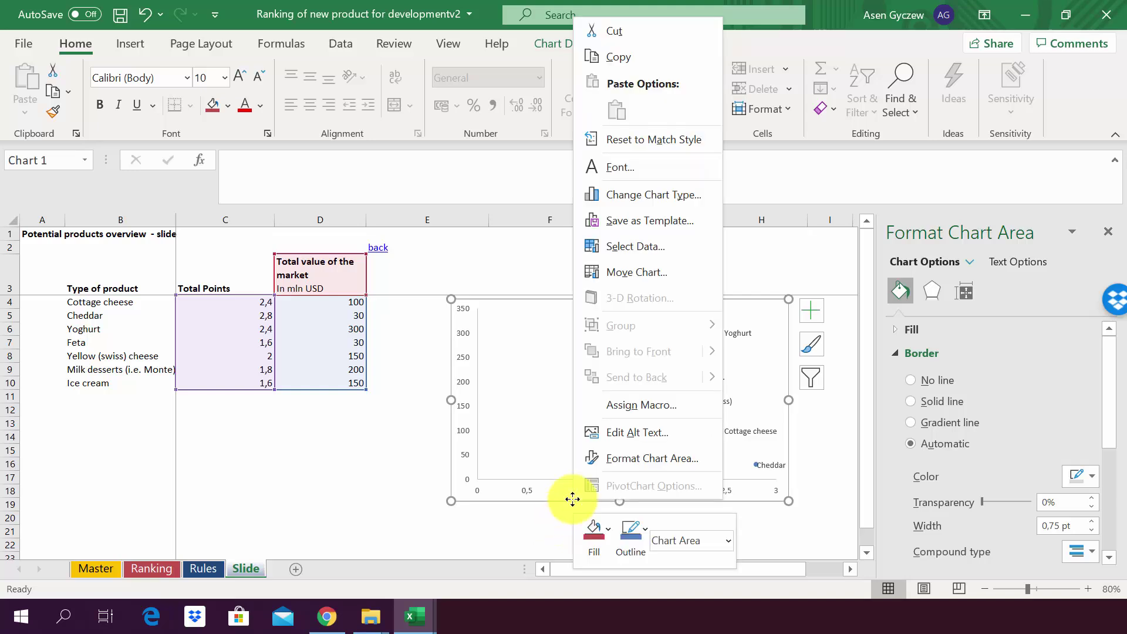
{"action": "left_click", "coordinate": [638, 561]}
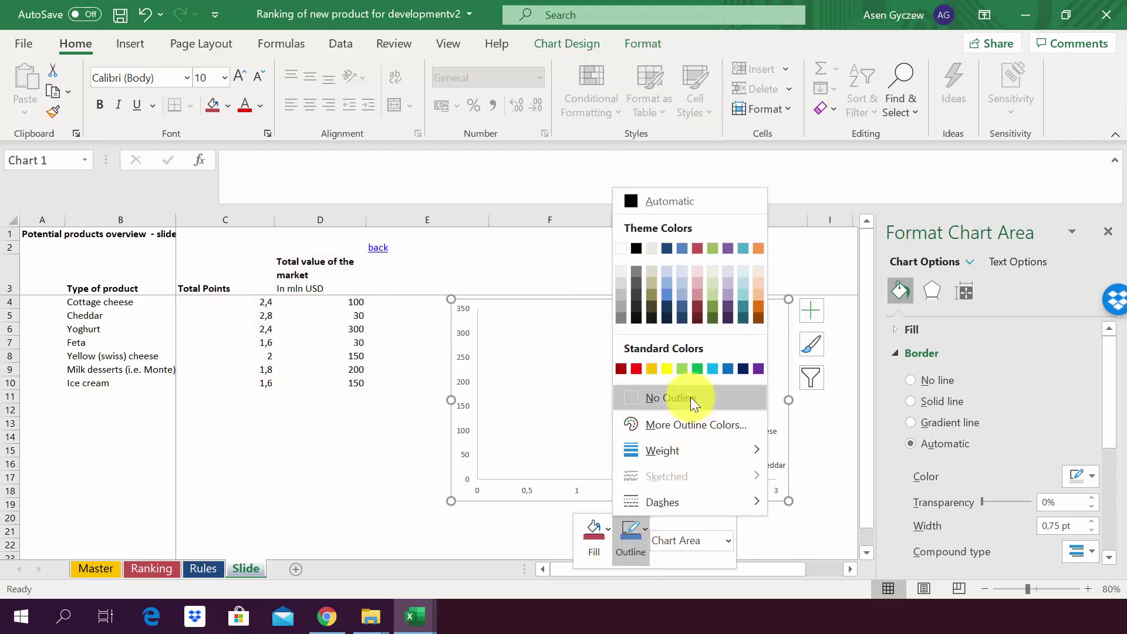
{"action": "left_click", "coordinate": [691, 399]}
Make the vertical value axis numbers bold.
{"action": "left_click", "coordinate": [375, 423]}
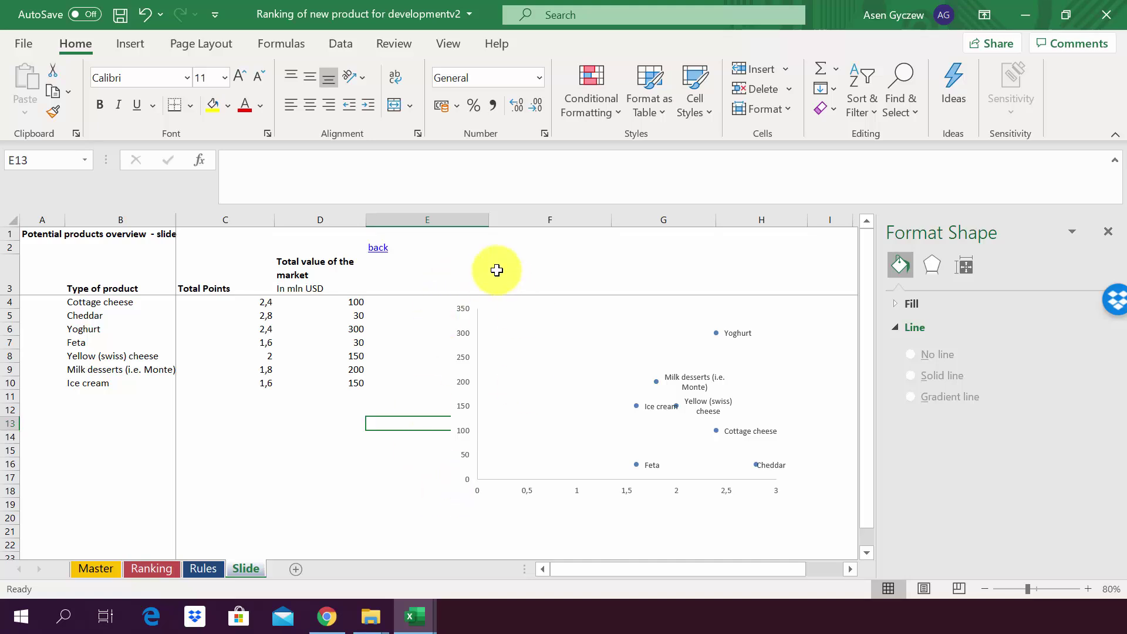
{"action": "left_click", "coordinate": [466, 406]}
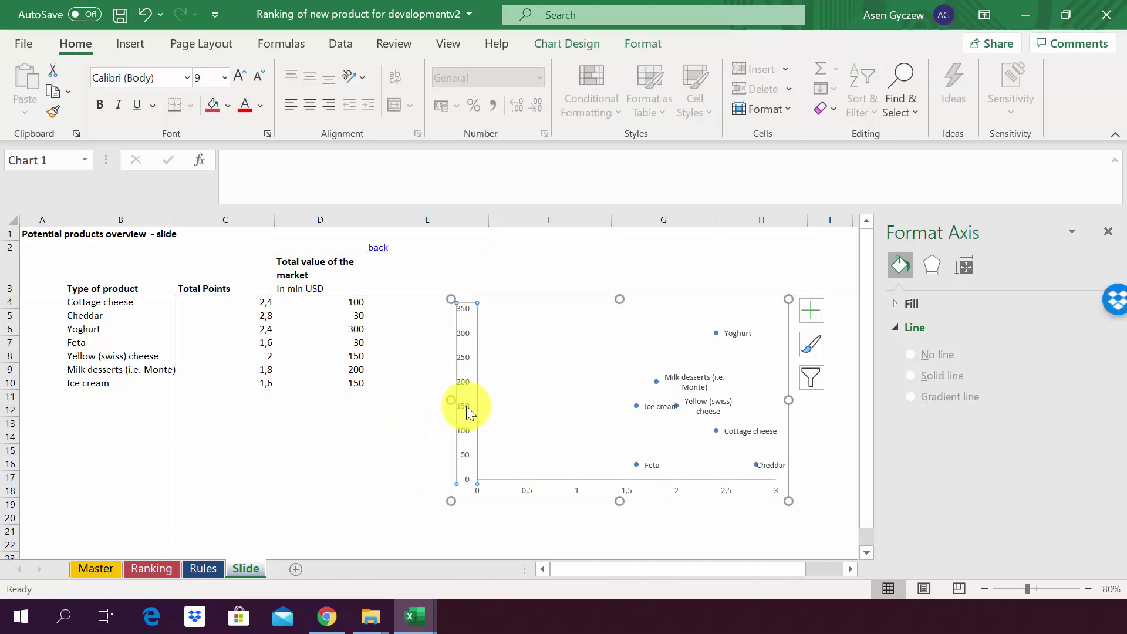
{"action": "key", "text": "ctrl+b"}
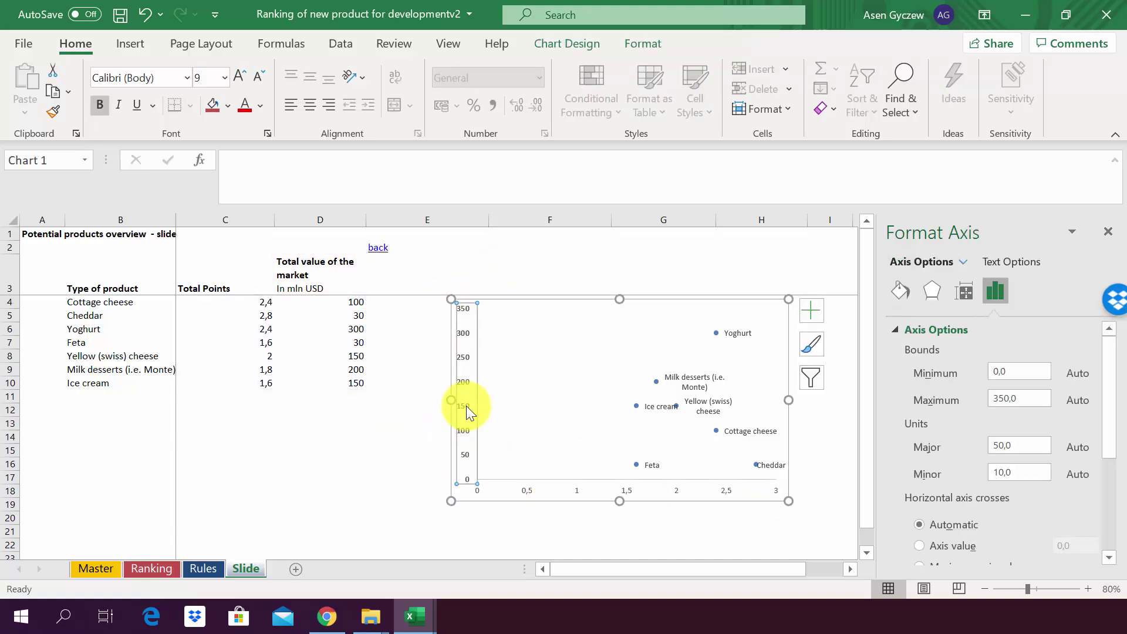